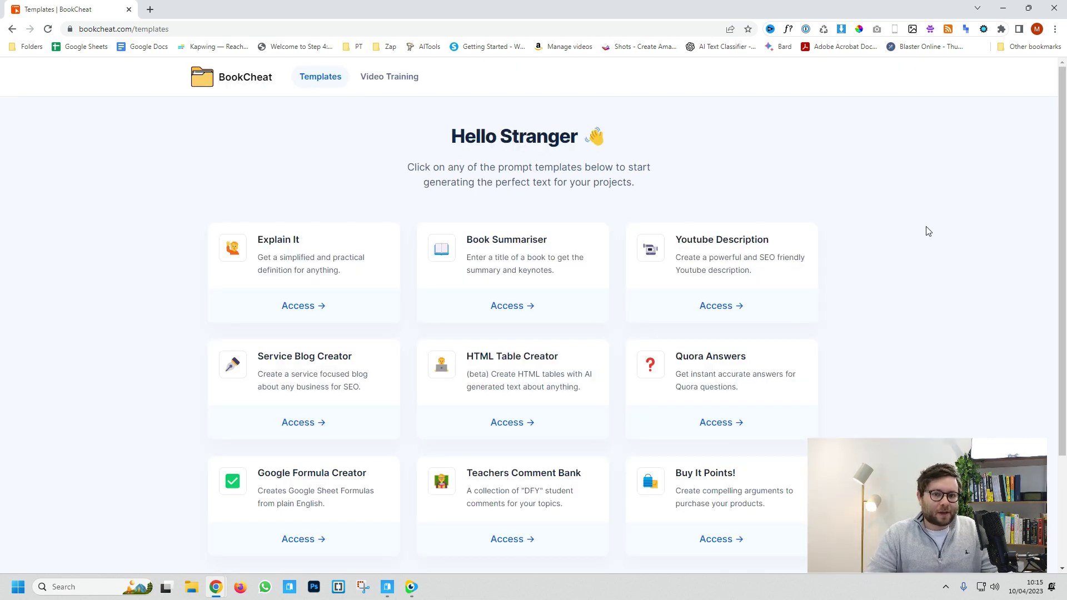
- Scroll down the Templates gallery to the Video Ideas card
scroll(922, 228, "down", 1)
scroll(913, 224, "up", 1)
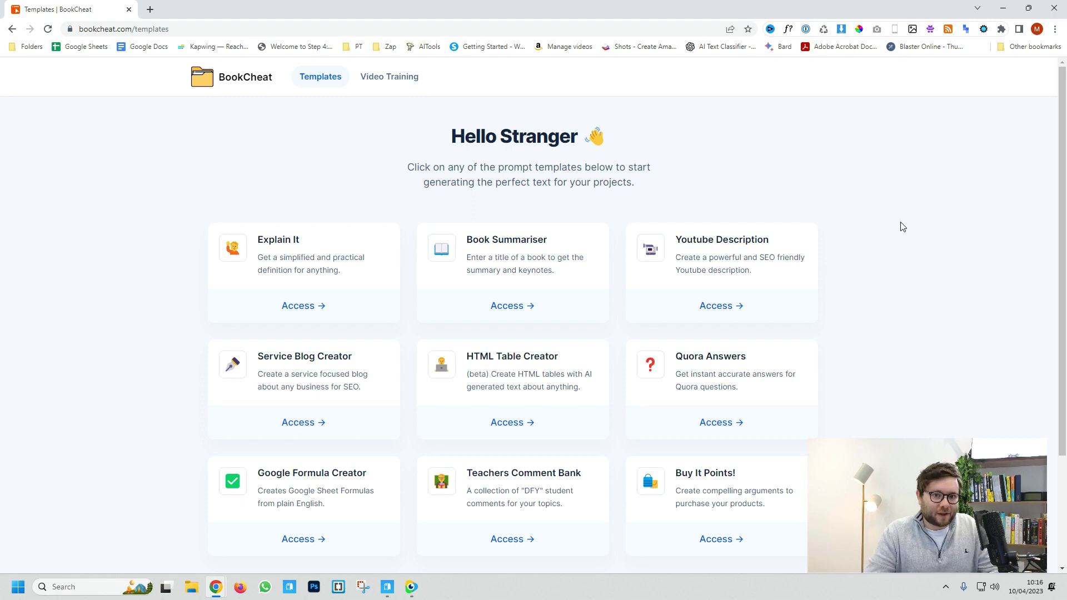
scroll(906, 223, "down", 3)
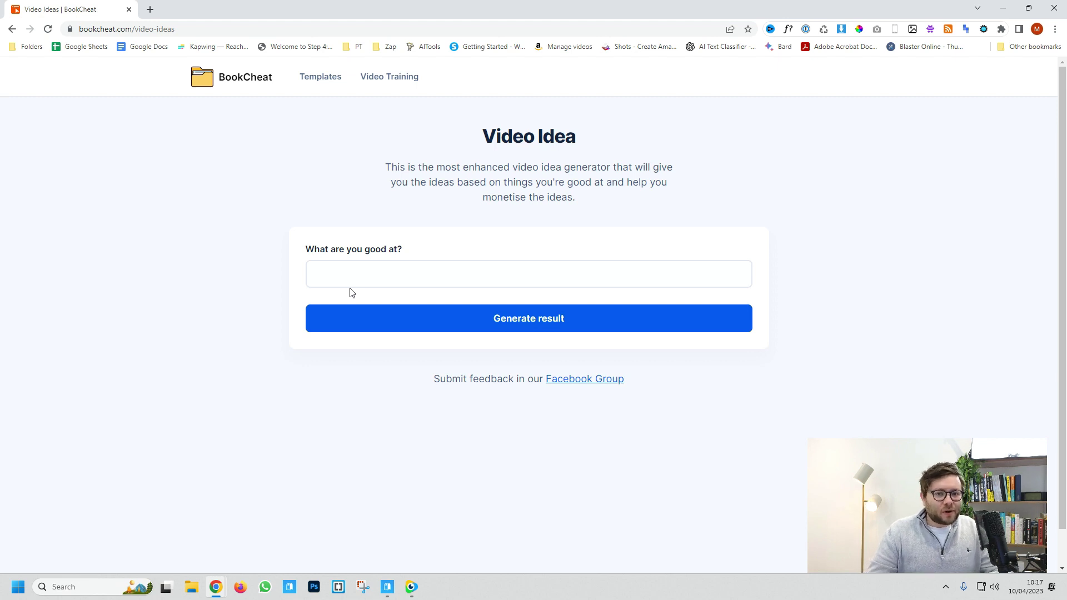
- Generate a video idea for someone good at 'making pies'
left_click(356, 282)
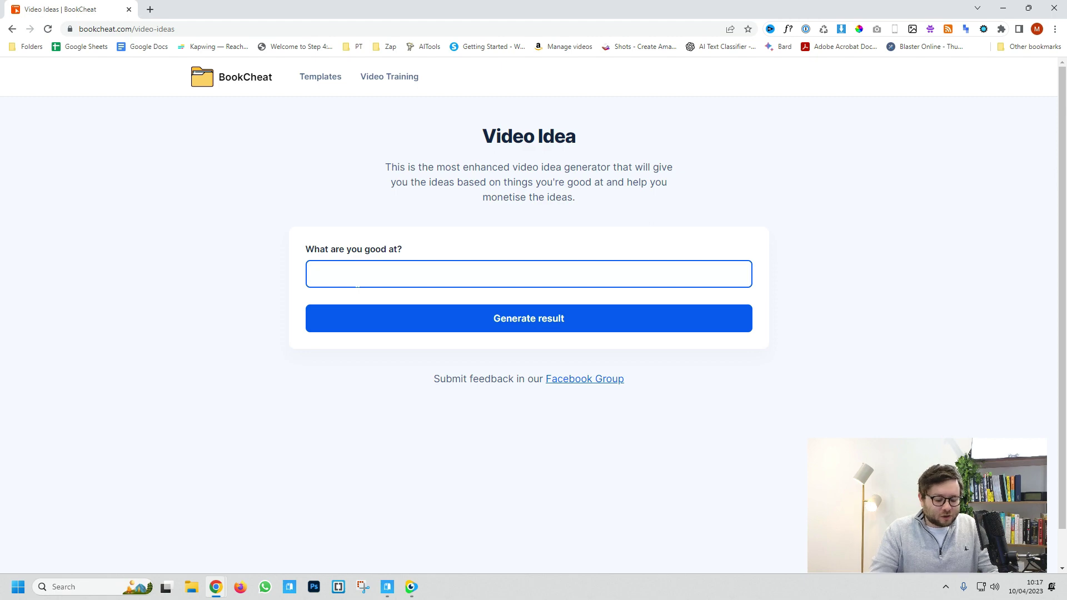
type("making pies")
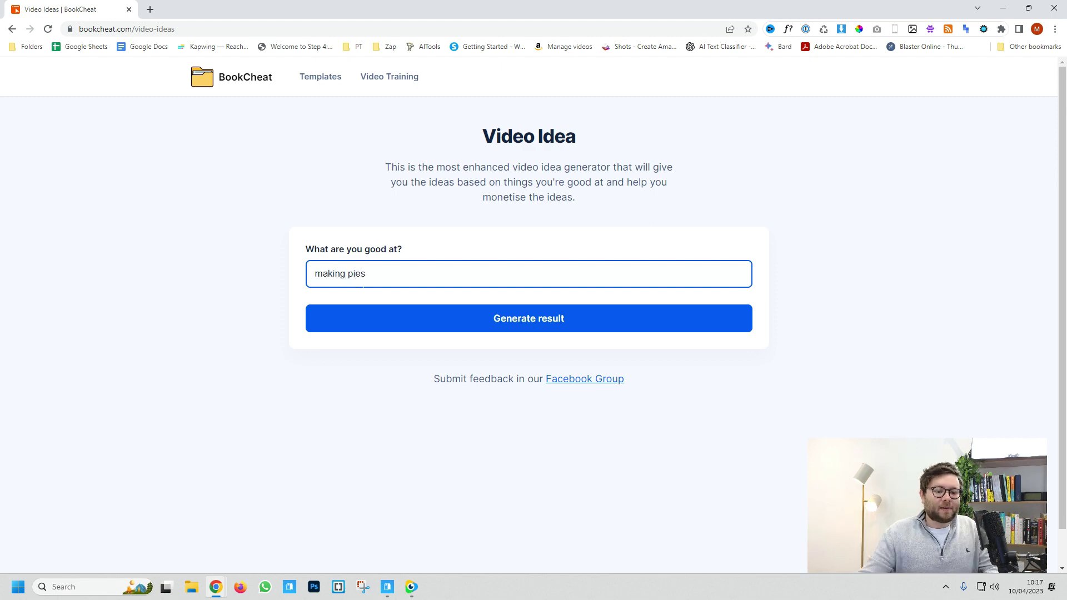
left_click(515, 325)
- Review the result, highlighting the title, Practical Examples, video length and money-making suggestions
scroll(338, 218, "down", 3)
left_click_drag(350, 217, 404, 217)
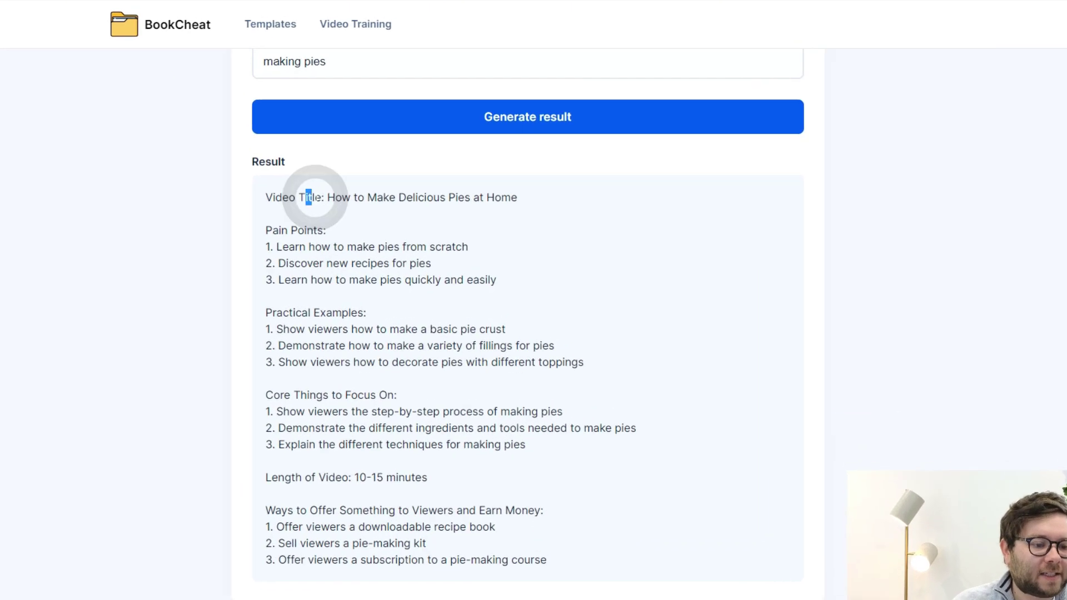
left_click_drag(279, 134, 259, 134)
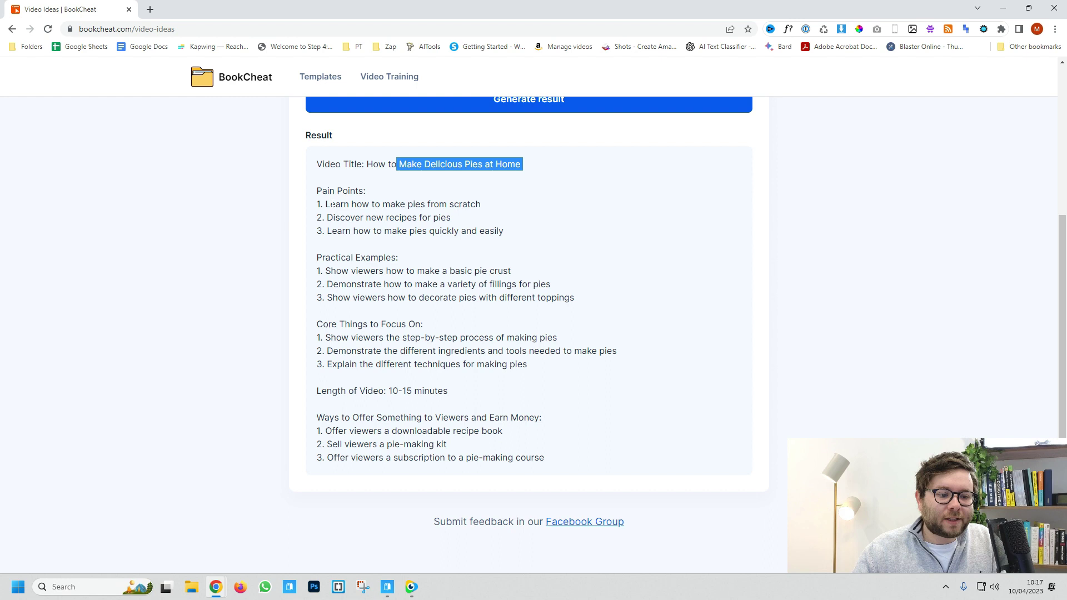
left_click_drag(316, 257, 398, 259)
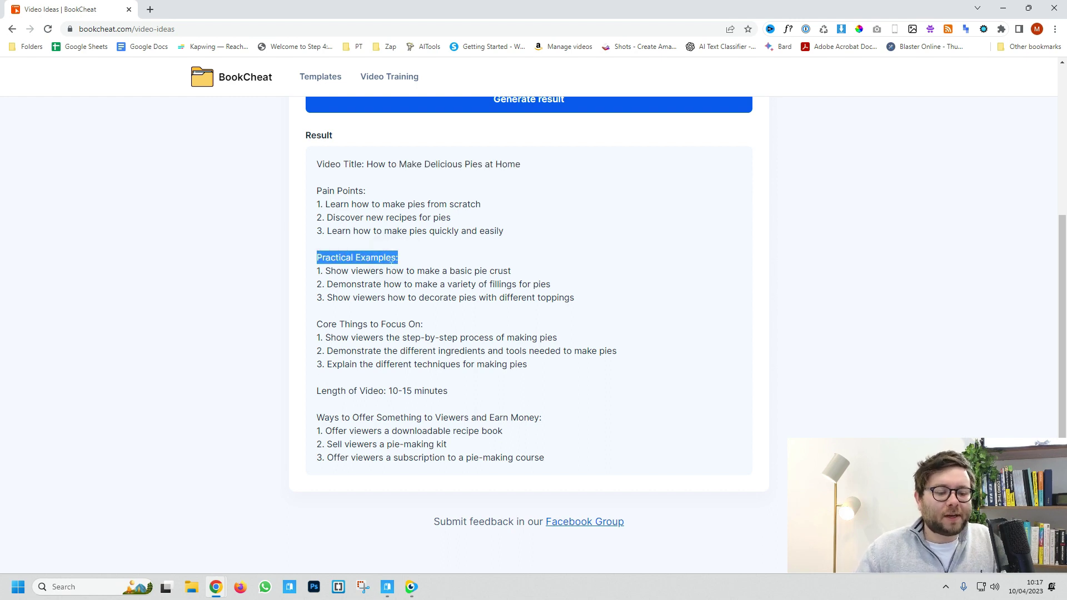
left_click(349, 332)
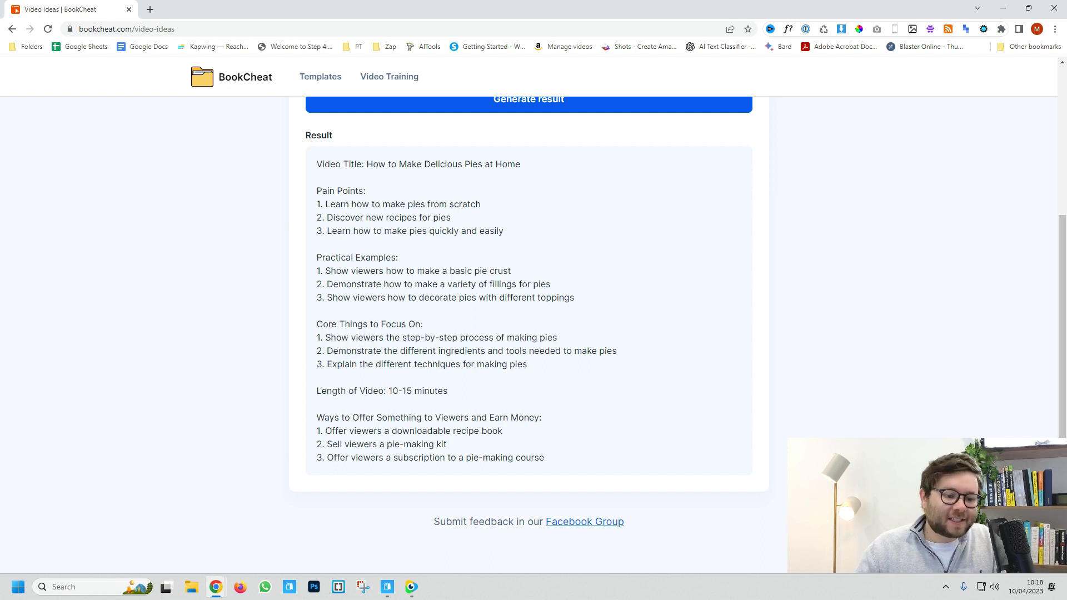
left_click_drag(392, 390, 457, 397)
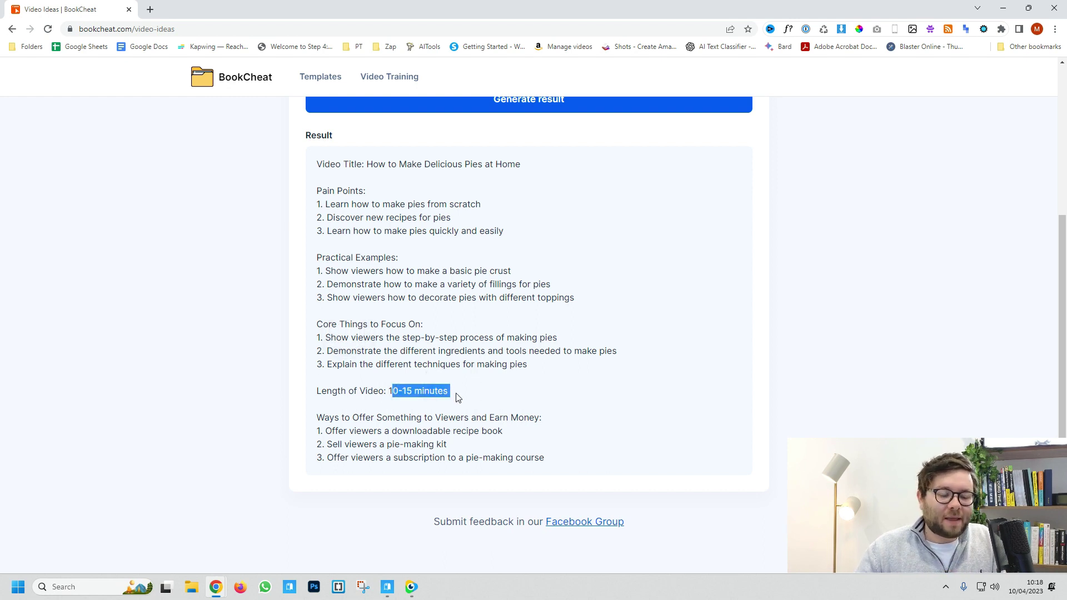
left_click(418, 429)
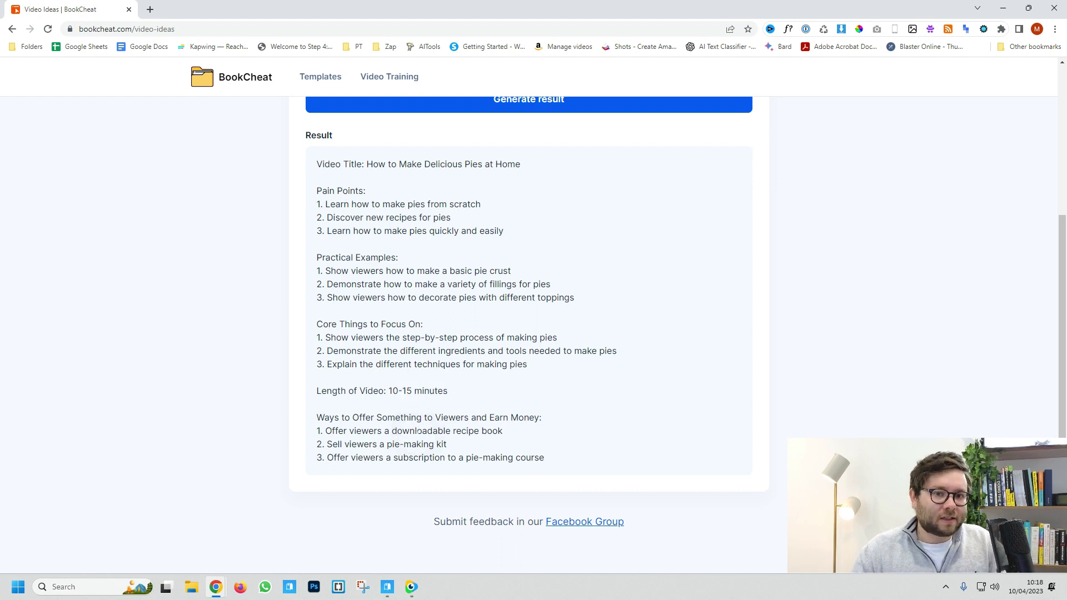
left_click_drag(581, 466, 322, 445)
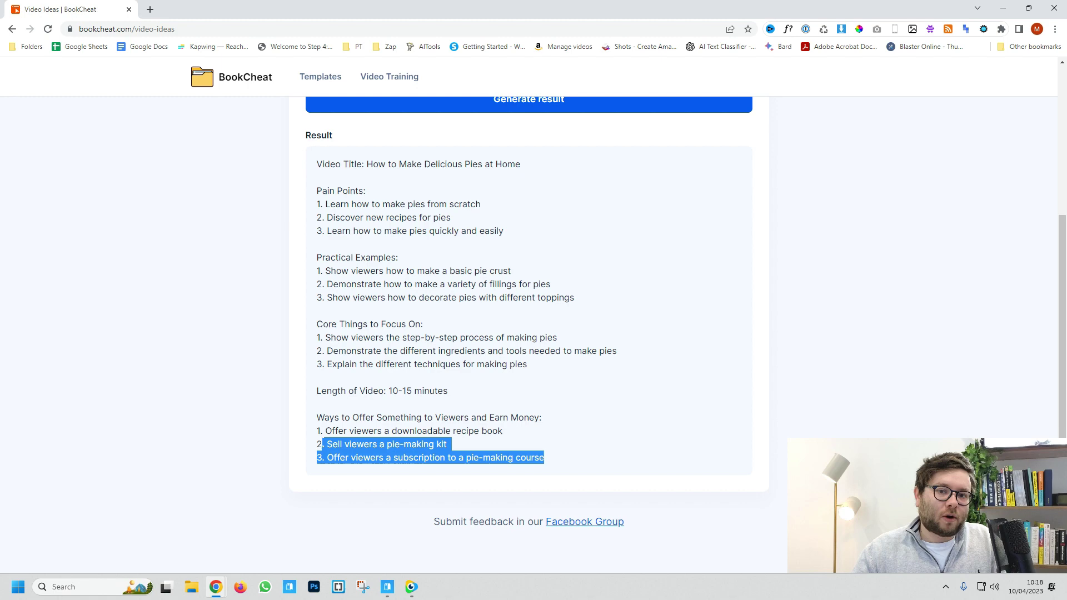
scroll(528, 334, "up", 4)
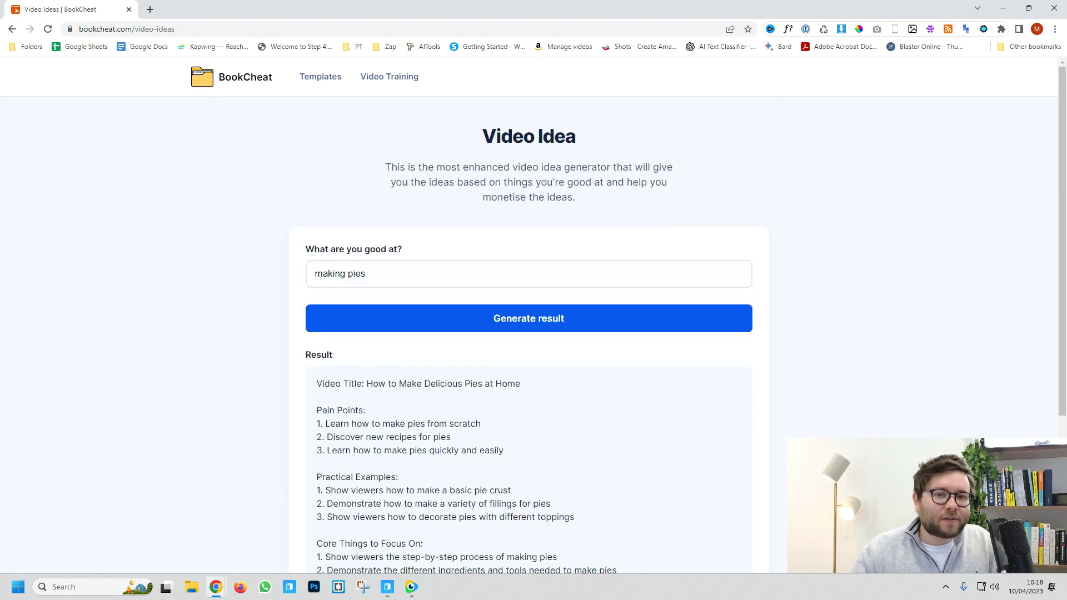
- Generate a Google Sheets formula for 'merge column a with column b' with the Formula Creator
key("alt+Left")
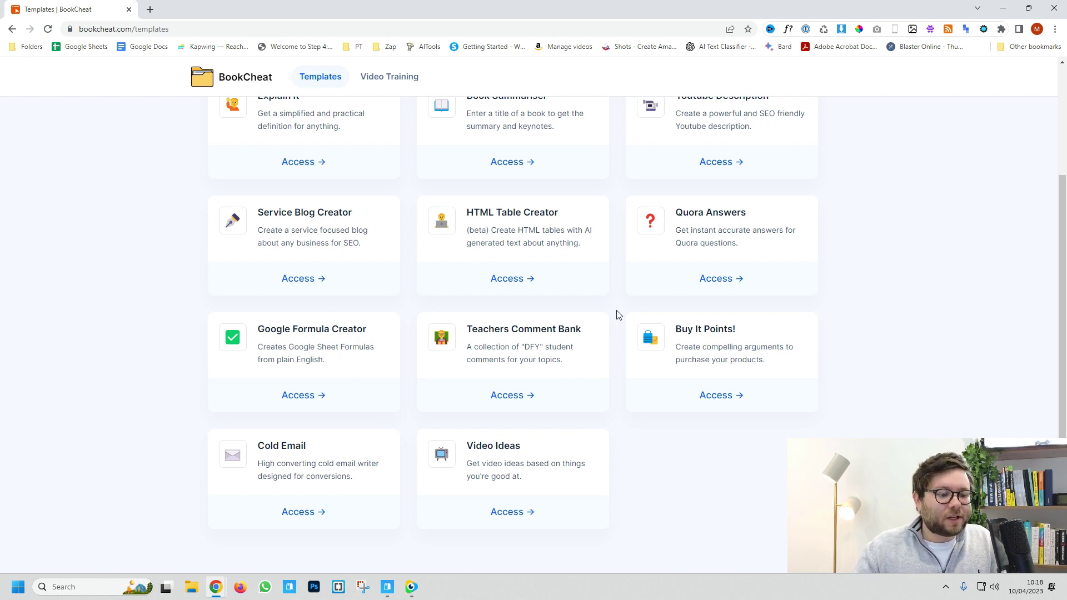
left_click(305, 401)
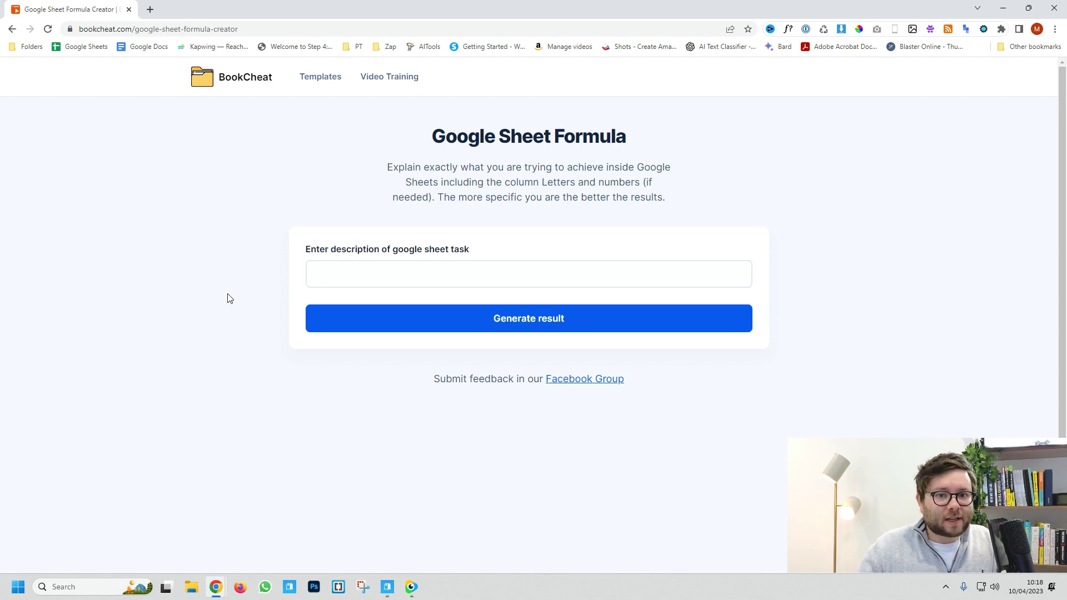
left_click(395, 283)
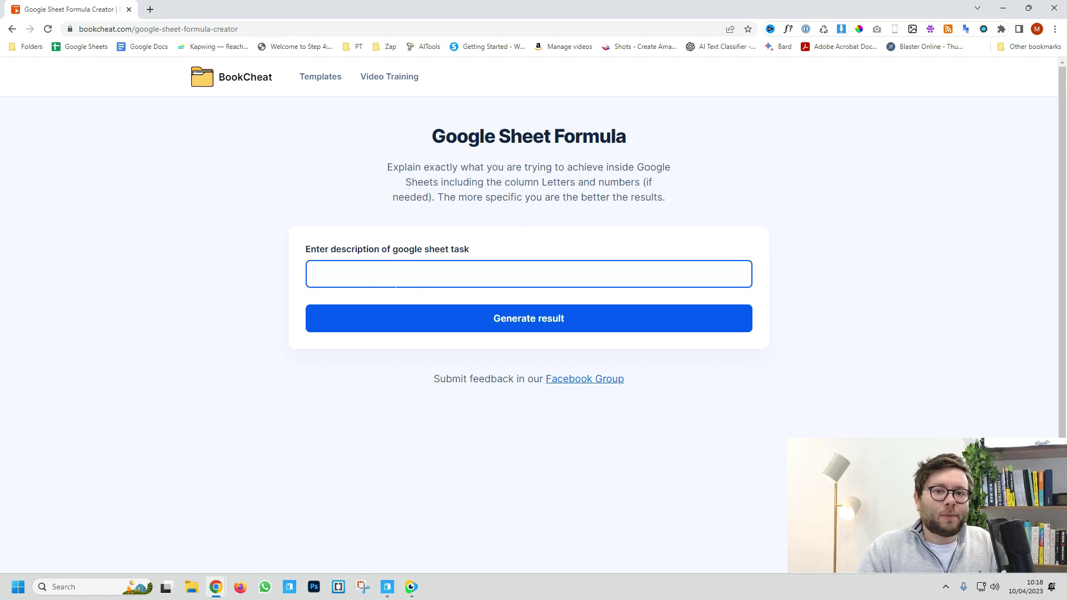
type("merg")
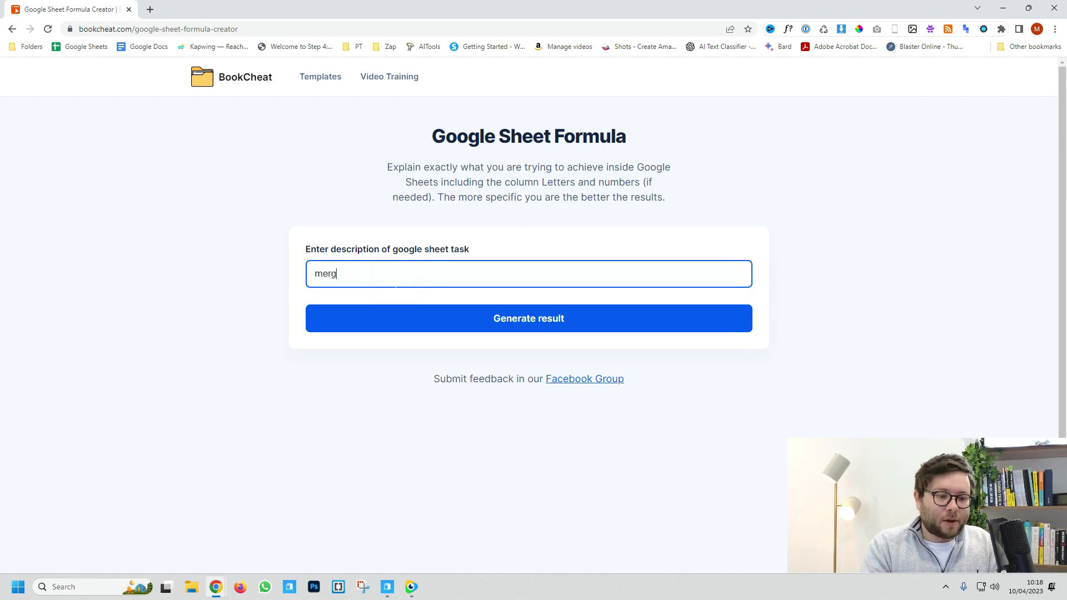
type("e column a with column b")
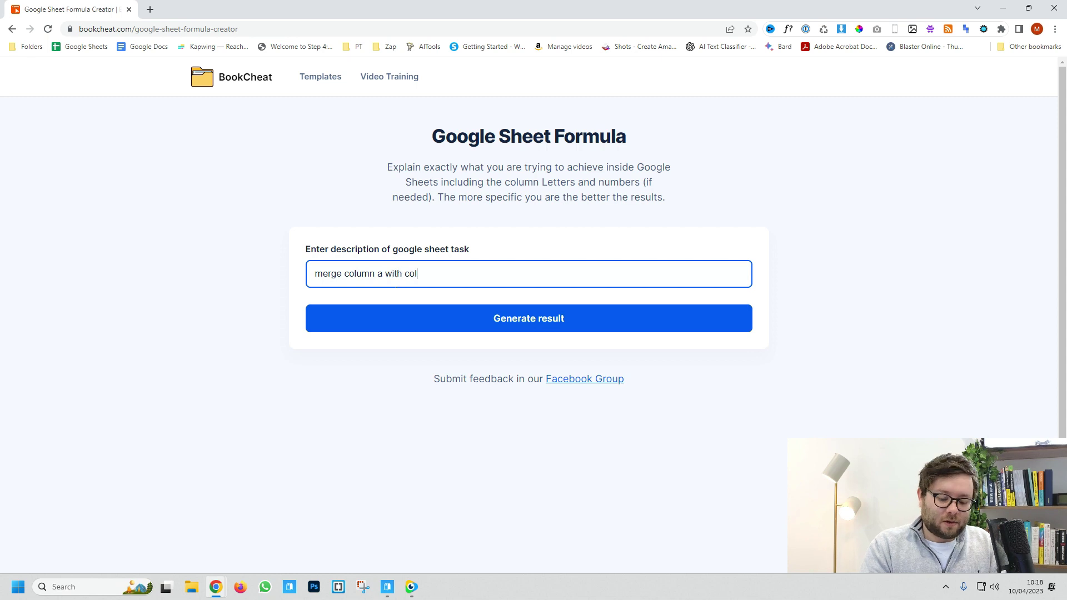
left_click(455, 319)
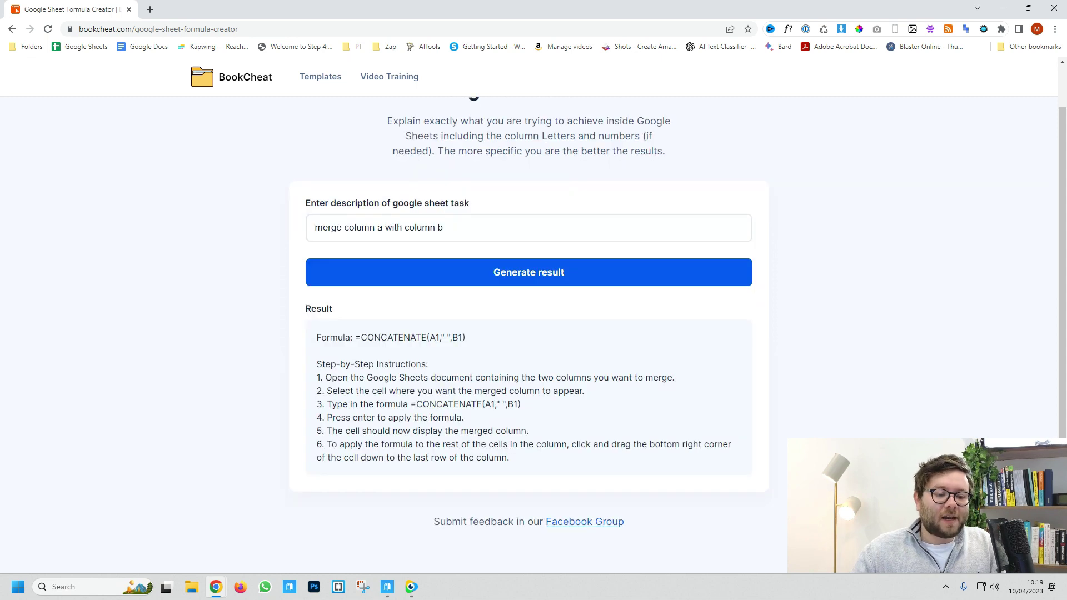
- Review the =CONCATENATE(A1," ",B1) formula and its step-by-step instructions, then return to templates
left_click_drag(320, 337, 472, 340)
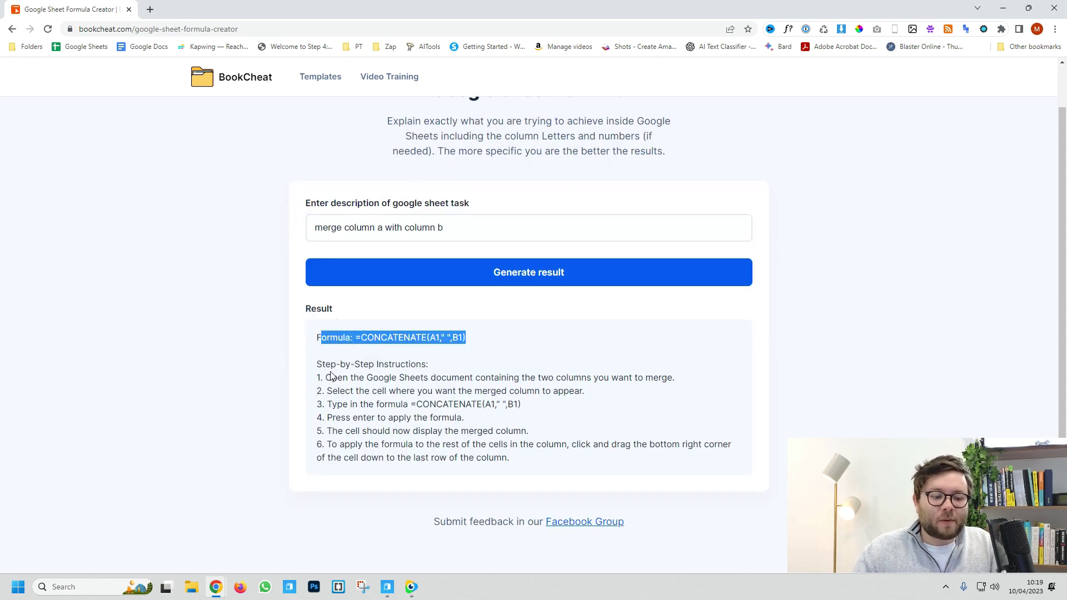
left_click_drag(325, 377, 573, 460)
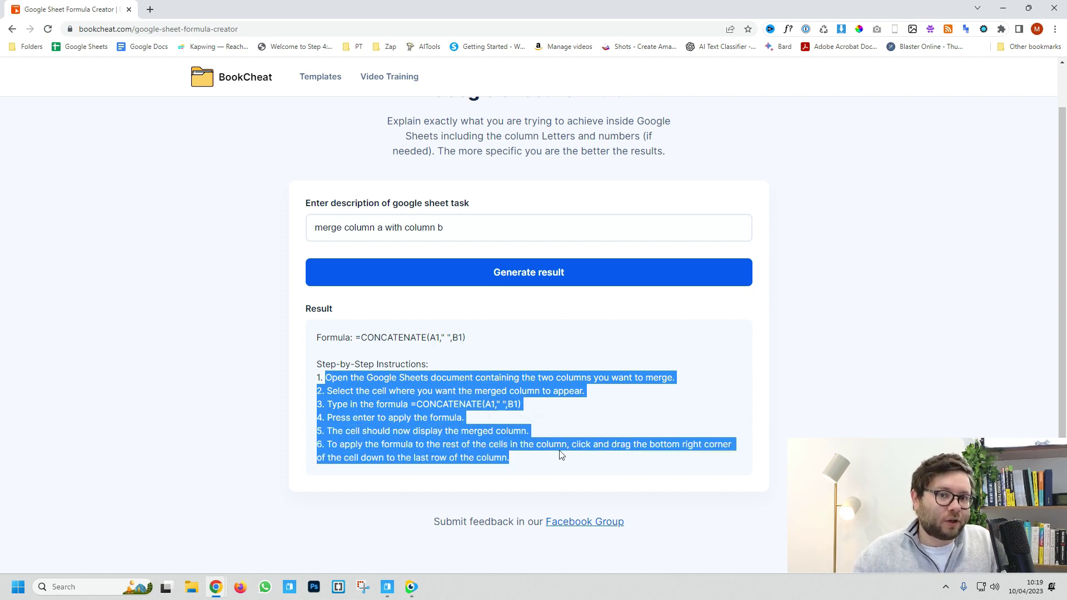
key("alt+Left")
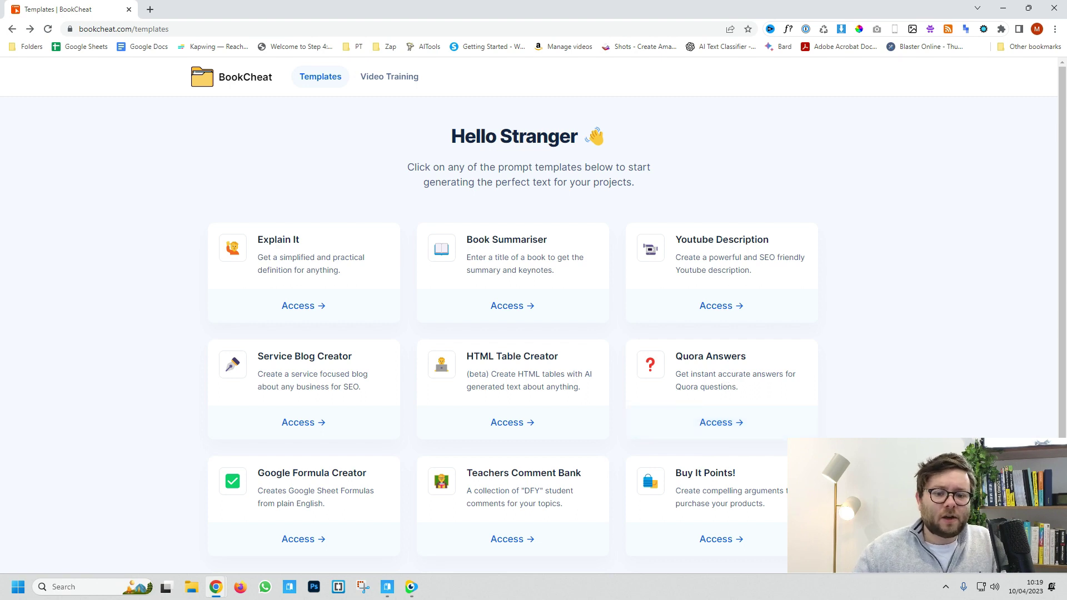
- Generate a YouTube description for the title 'how to create blogs with GPT4'
left_click(759, 318)
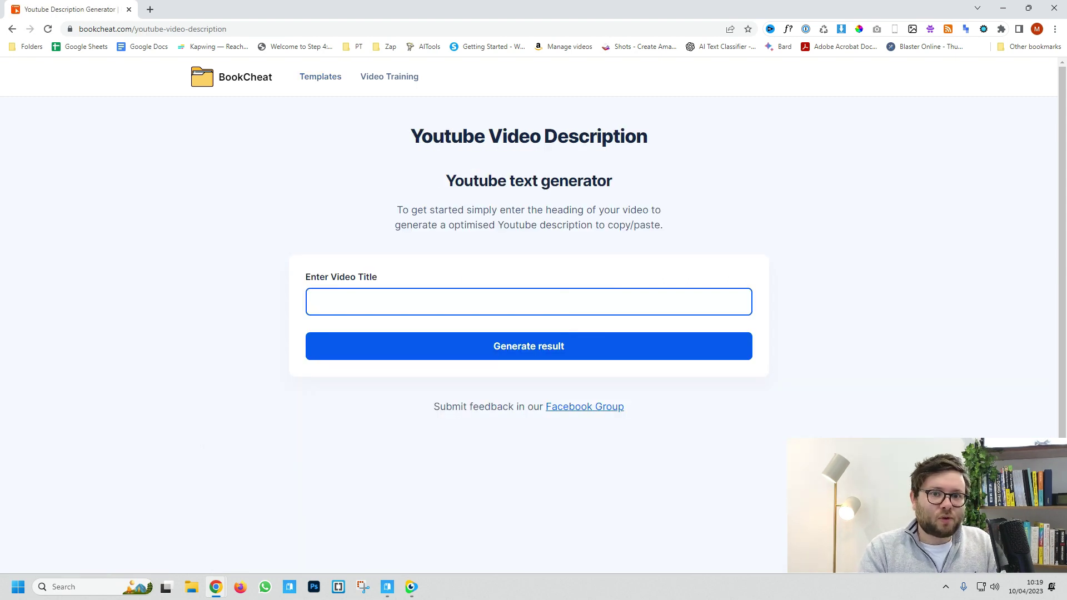
type("how to create b")
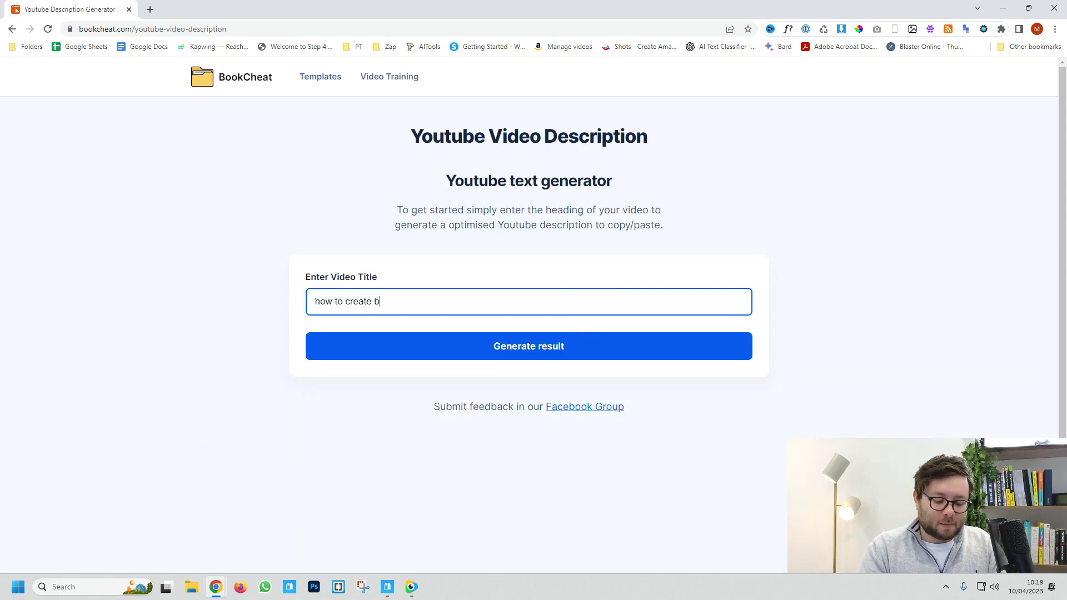
type("logs with GPT4")
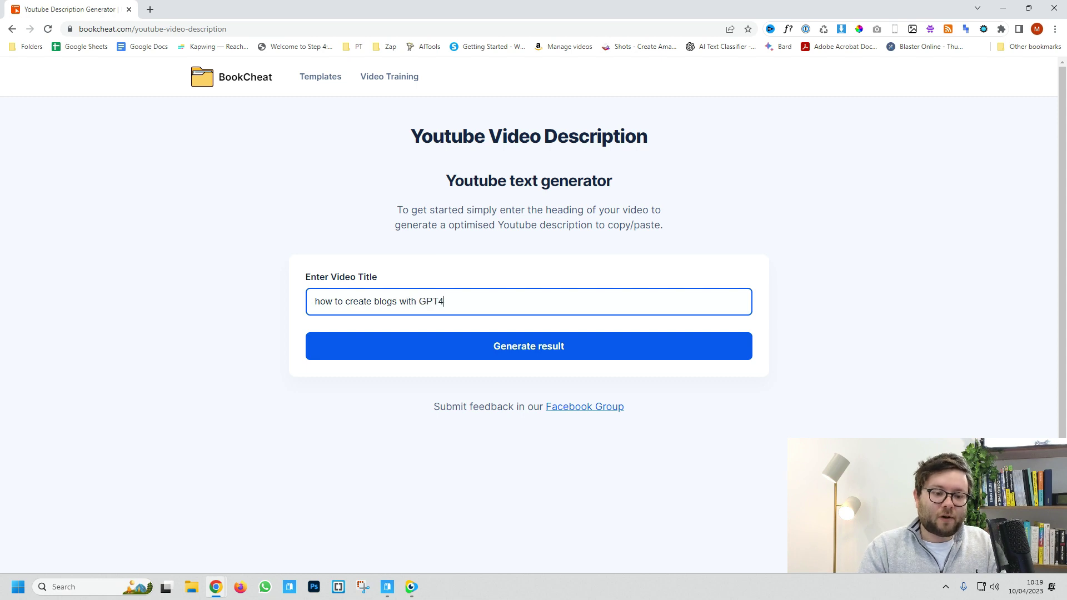
left_click(555, 347)
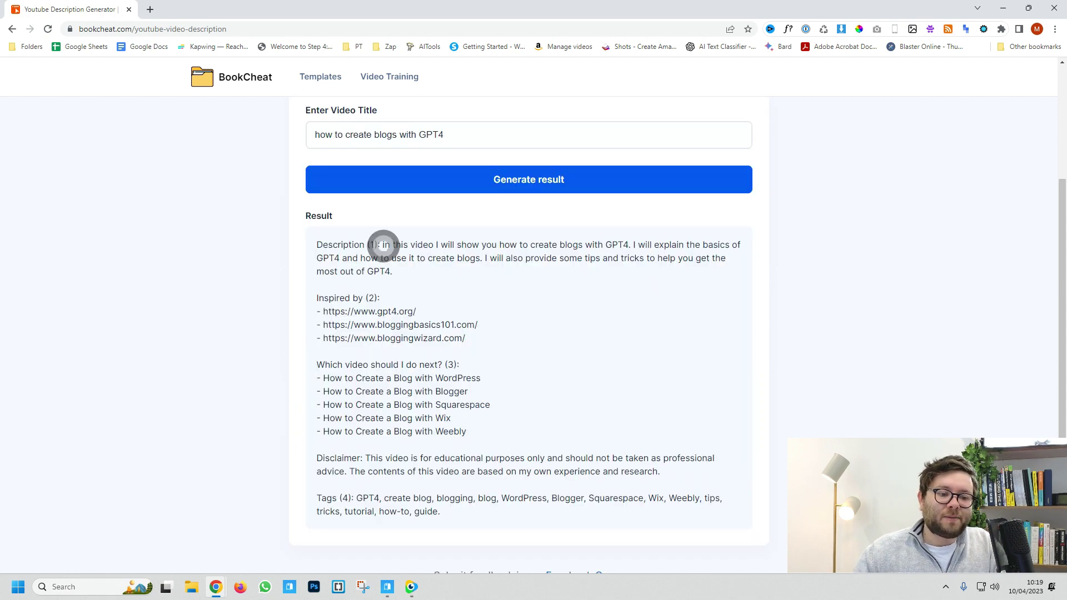
- Review the description, next-video titles, disclaimer and tags, then return to the templates page
triple_click(381, 243)
scroll(381, 243, "down", 1)
left_click_drag(396, 271, 433, 285)
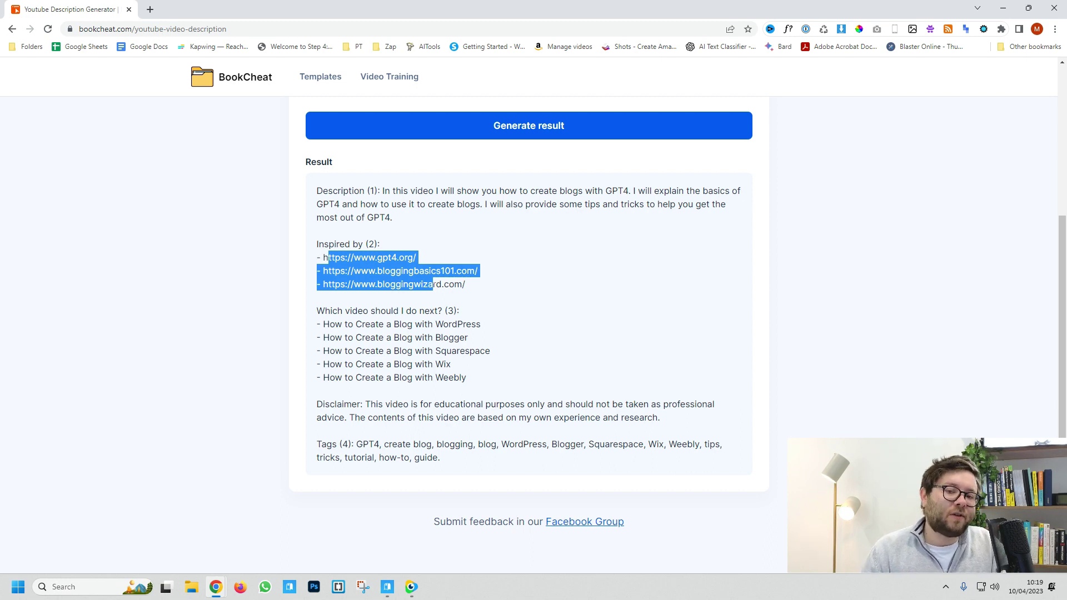
left_click_drag(335, 324, 454, 337)
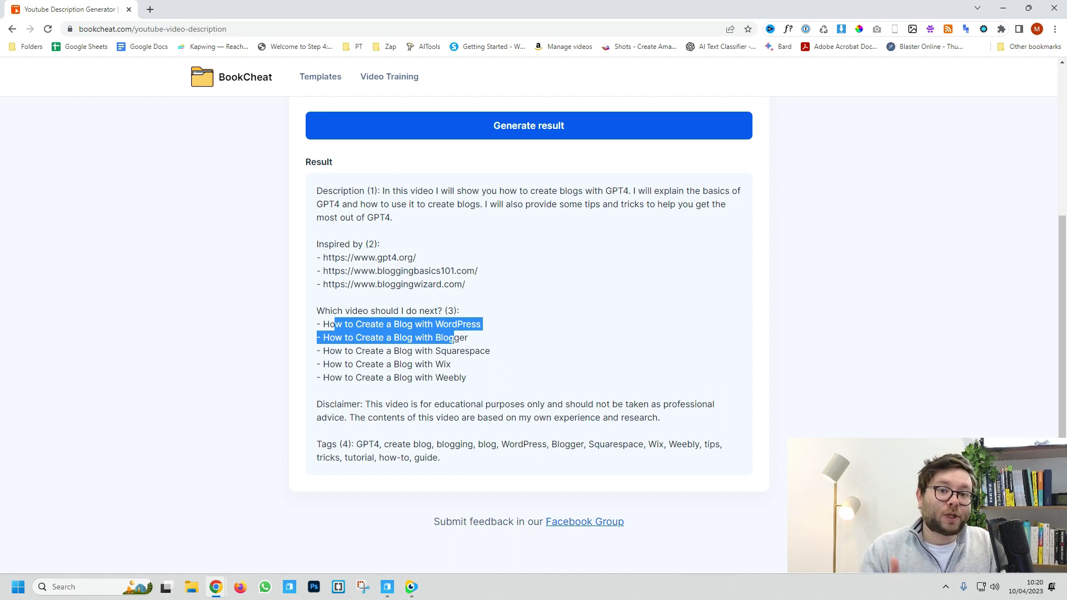
left_click_drag(366, 405, 528, 419)
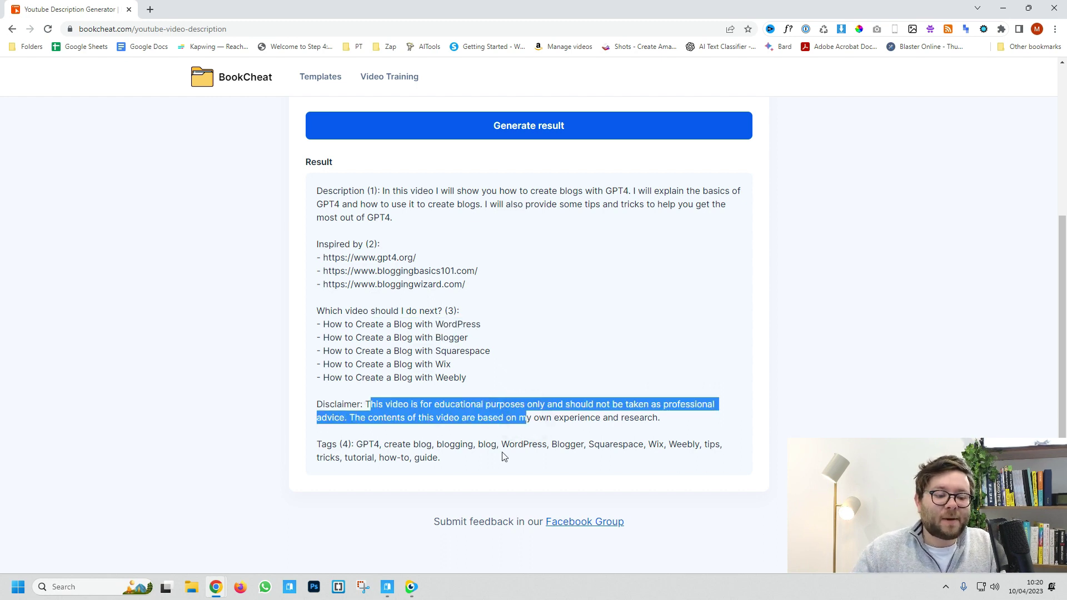
left_click_drag(440, 458, 356, 445)
key("alt+Left")
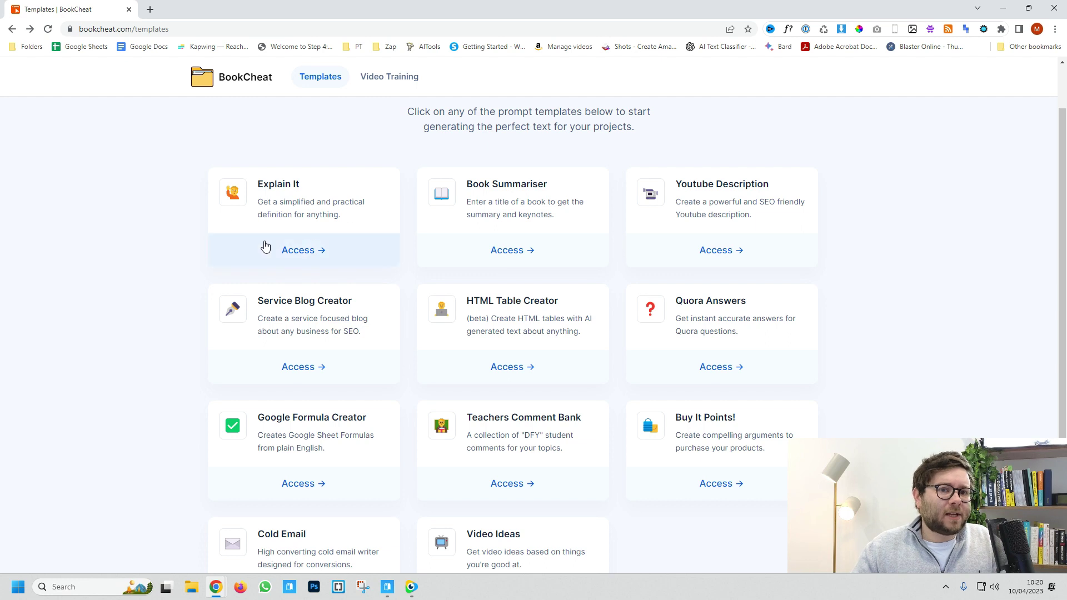
- Generate an Explain It explanation of 'web design vs web development'
left_click(303, 253)
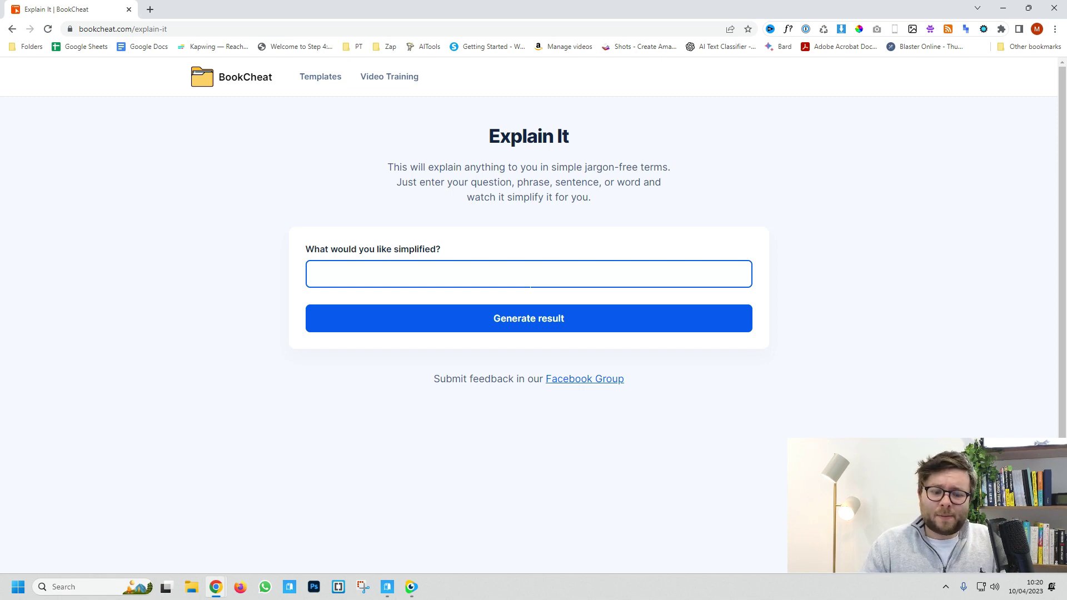
type("web design v")
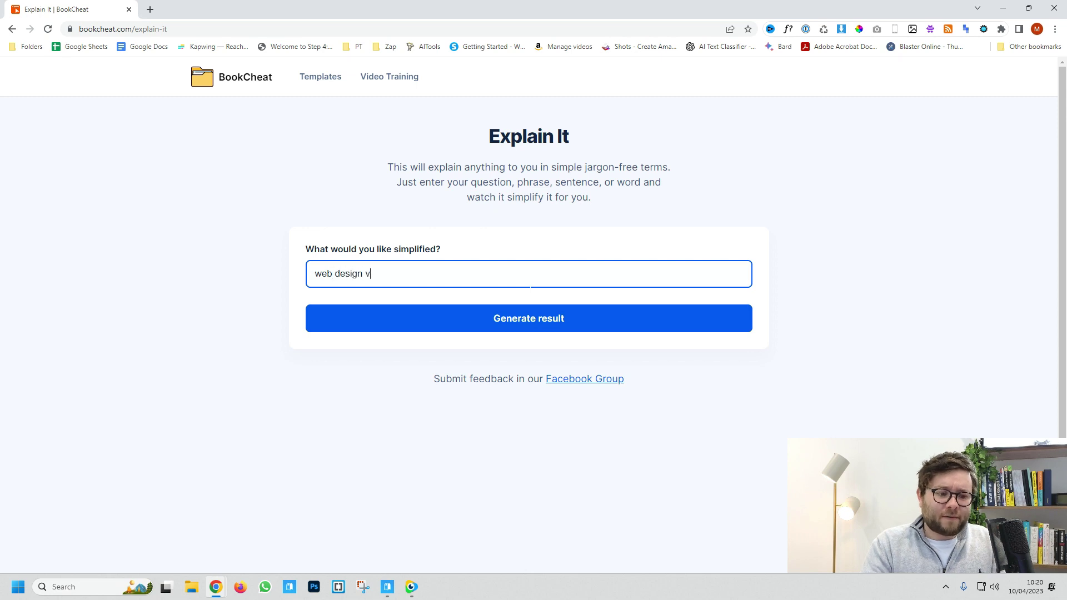
type("s web development")
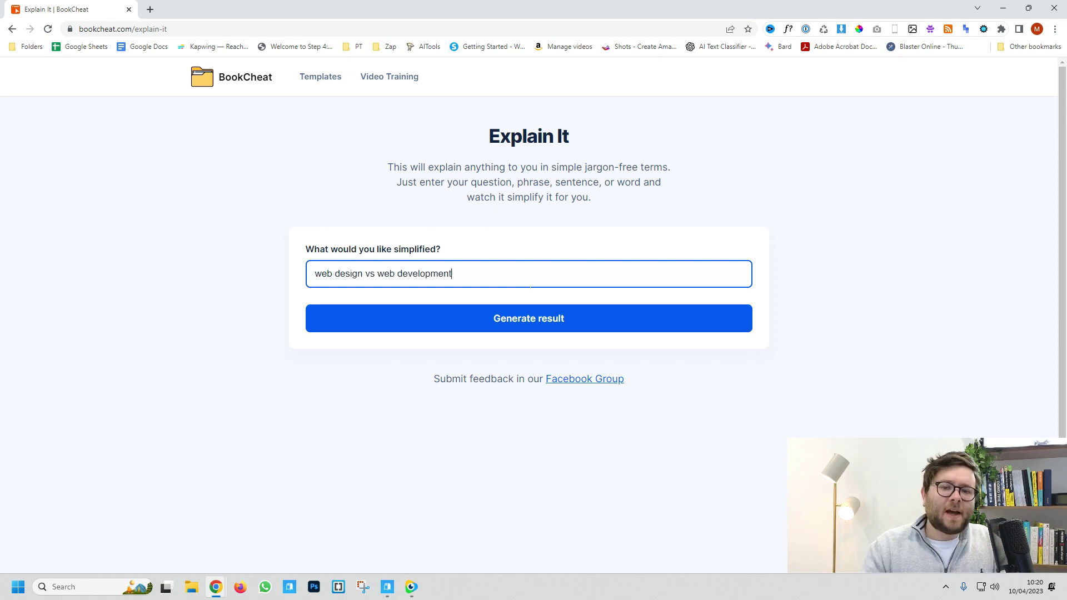
left_click(546, 306)
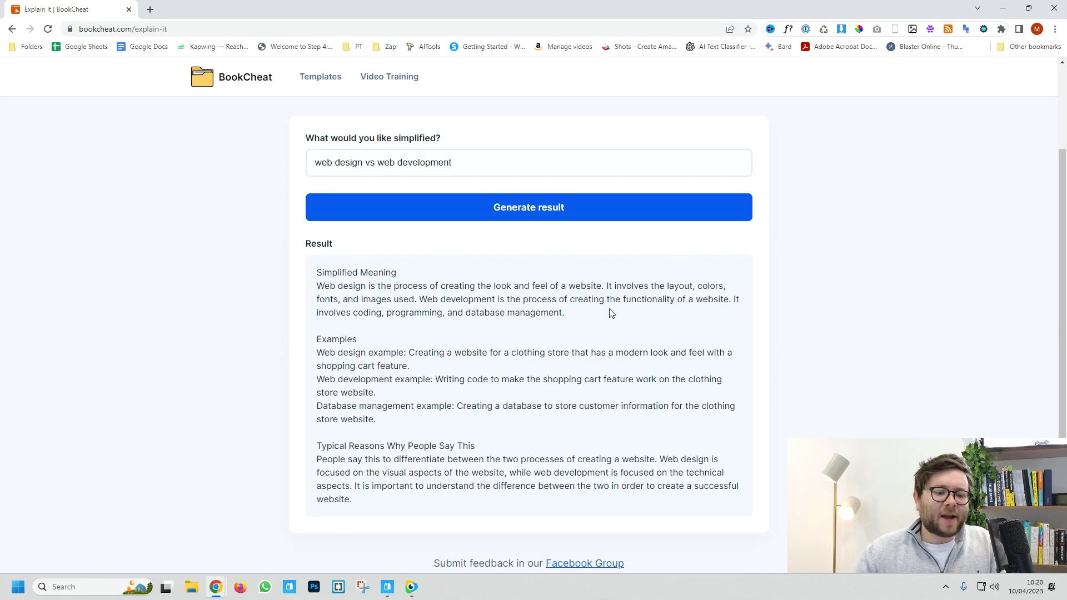
- Highlight the simplified meaning, examples and typical-reasons paragraphs of the explanation
left_click_drag(611, 312, 307, 293)
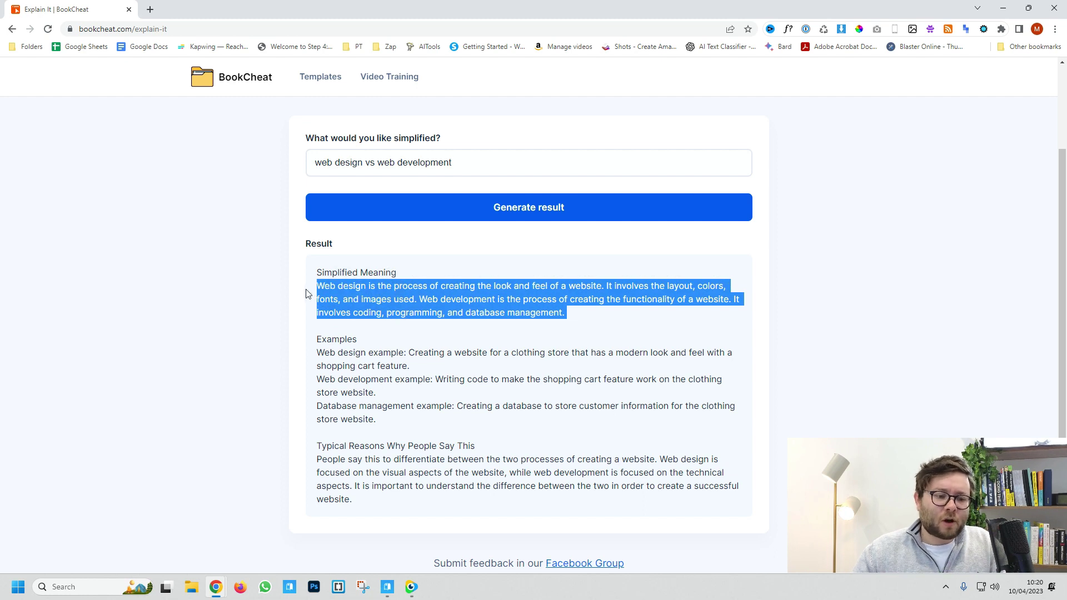
scroll(306, 293, "down", 1)
left_click_drag(378, 378, 312, 324)
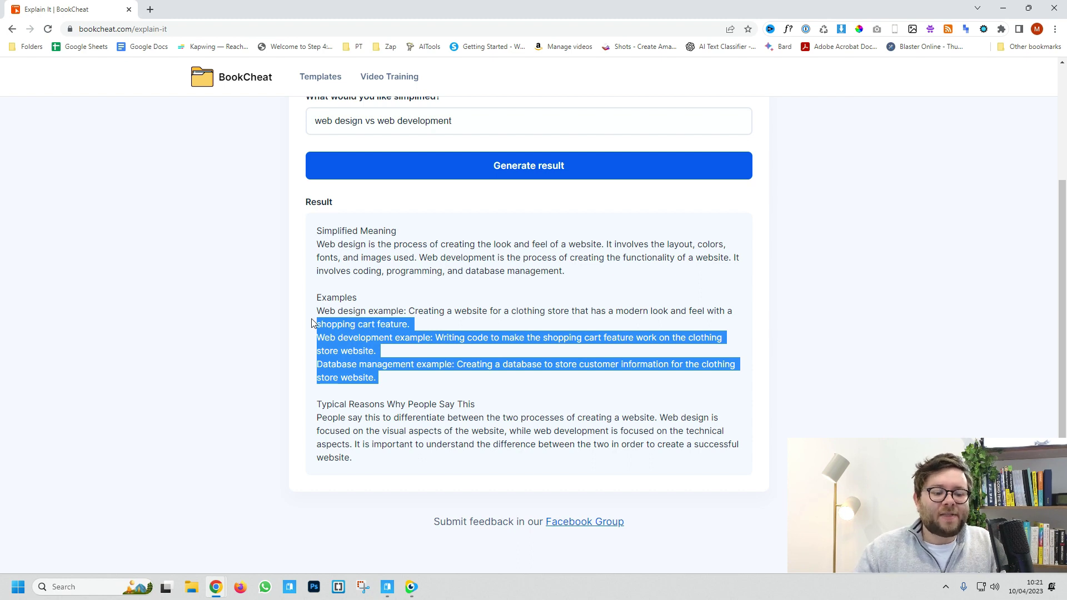
triple_click(461, 432)
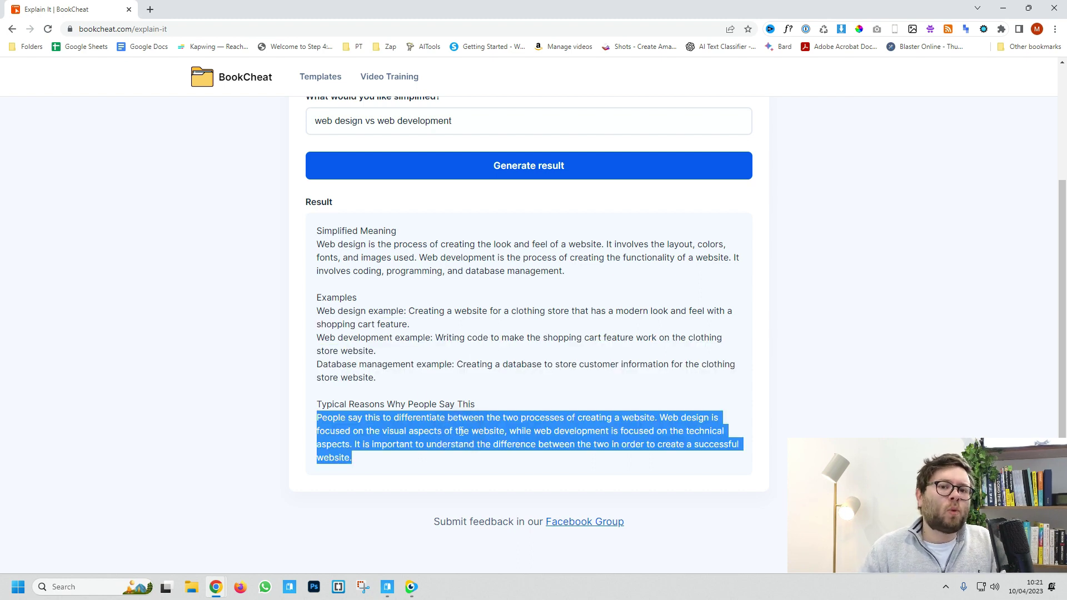